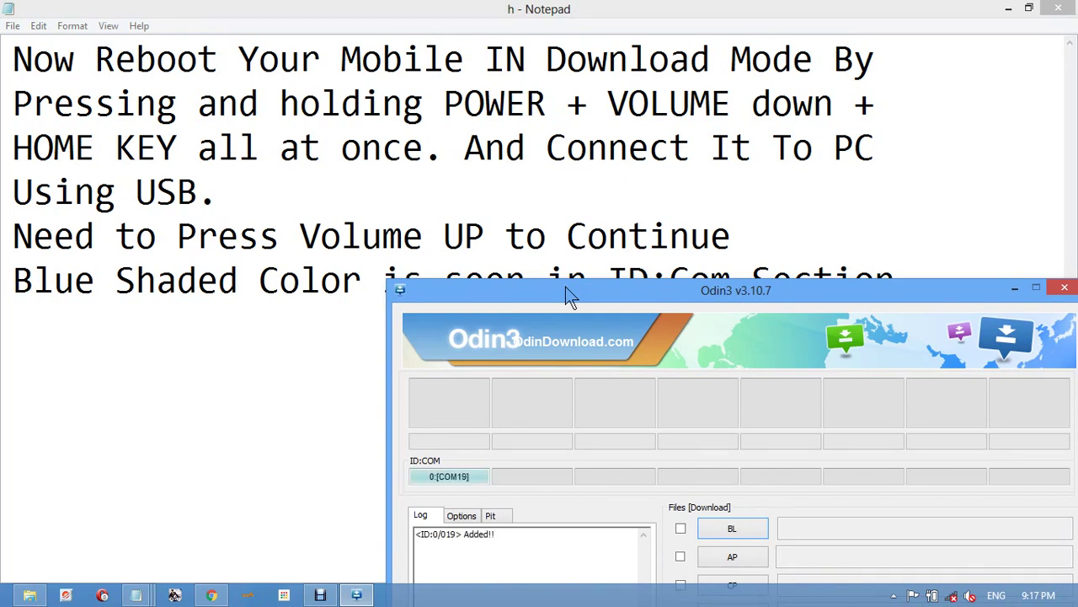
# Move the Odin3 window clear of the notes and bring up the update note in Notepad.
pyautogui.moveTo(568, 295); pyautogui.dragTo(475, 130)
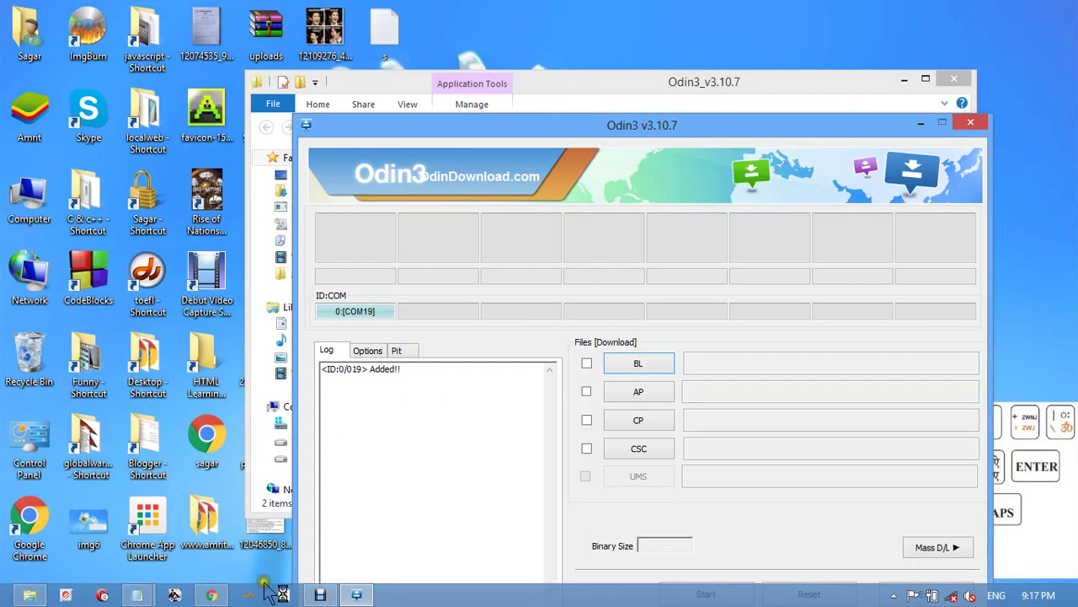
pyautogui.moveTo(136, 594)
pyautogui.click(126, 507)
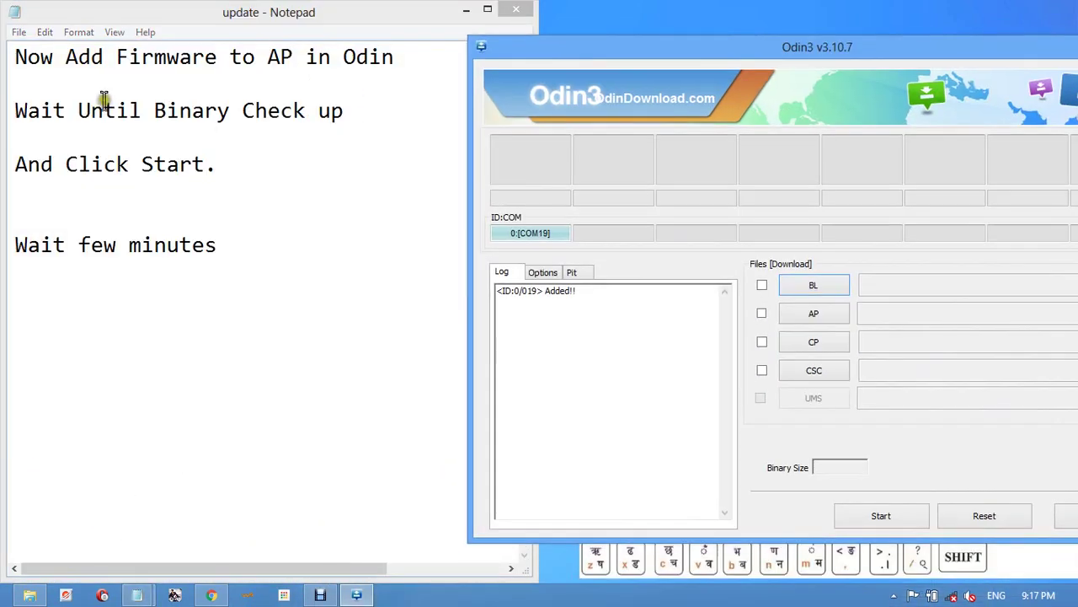
# Load the firmware file I8160XXMF1_I8160EVRMG1_HOME.tar.md5 from the Desktop into Odin3's AP slot.
pyautogui.click(796, 314)
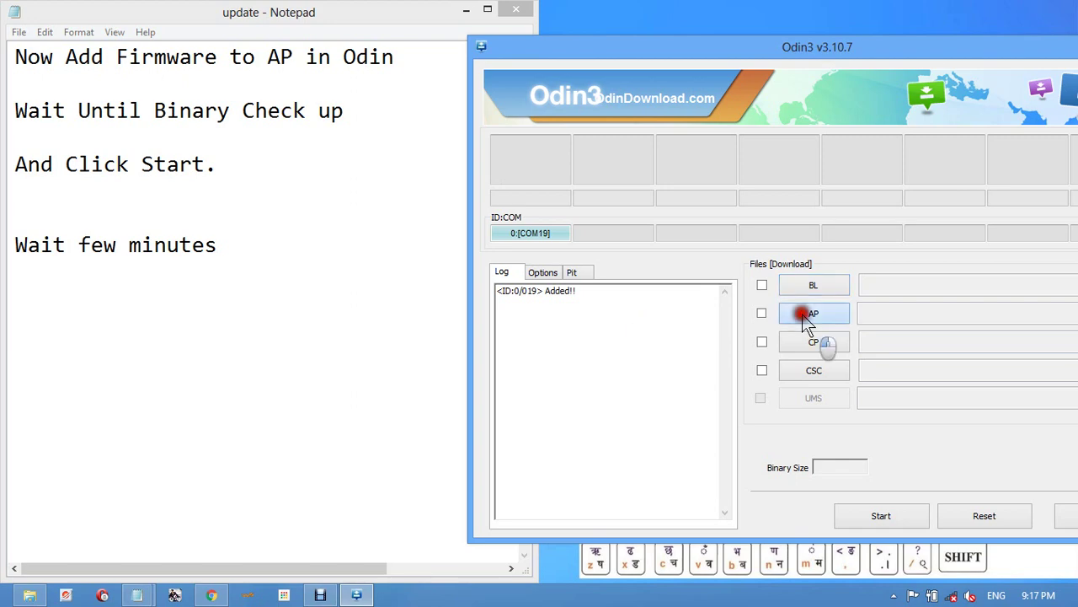
pyautogui.moveTo(1068, 236); pyautogui.dragTo(1070, 341)
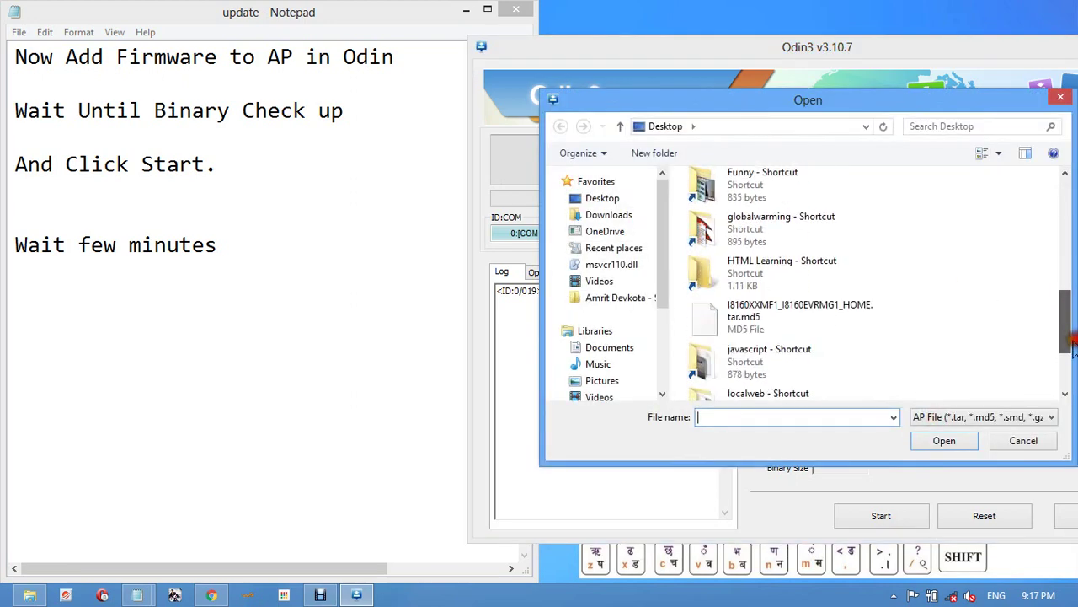
pyautogui.click(808, 308)
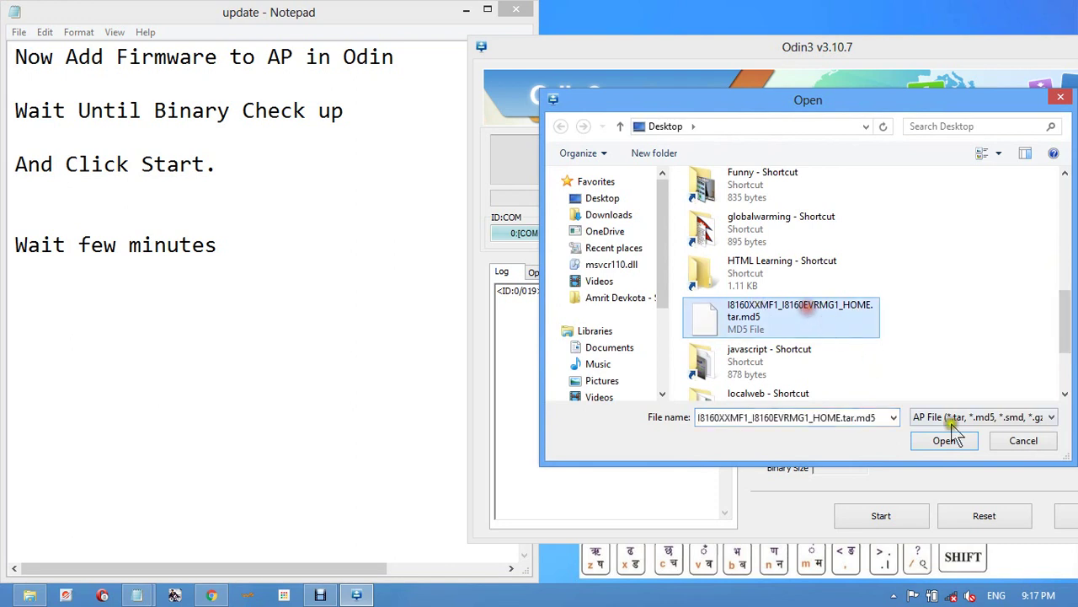
pyautogui.click(956, 441)
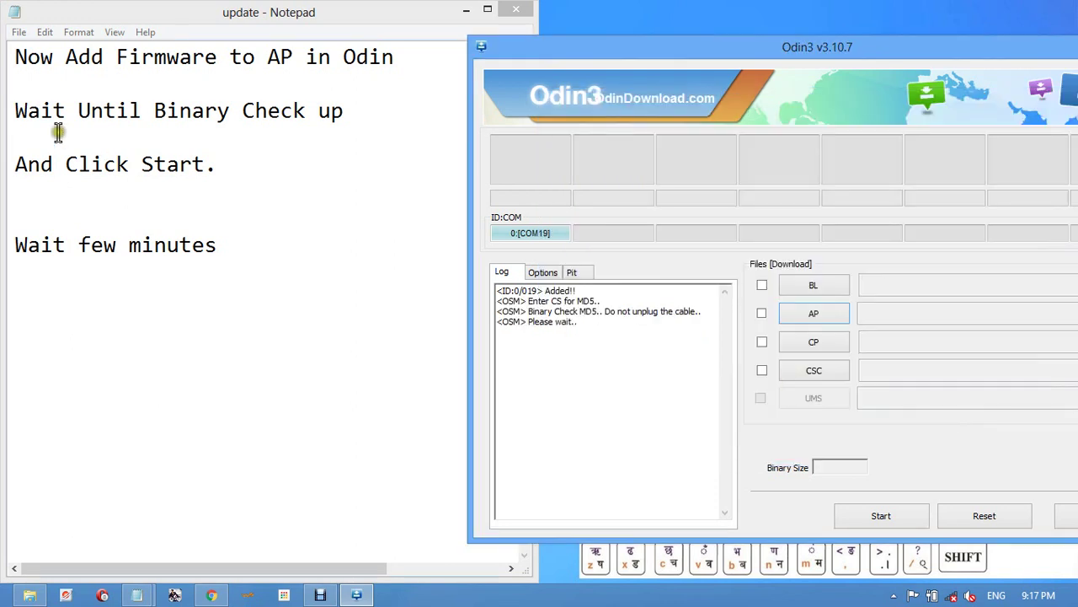
# Highlight the note line "Wait Until Binary Check up" and return to Odin3 to watch the MD5 check.
pyautogui.moveTo(17, 111); pyautogui.dragTo(345, 112)
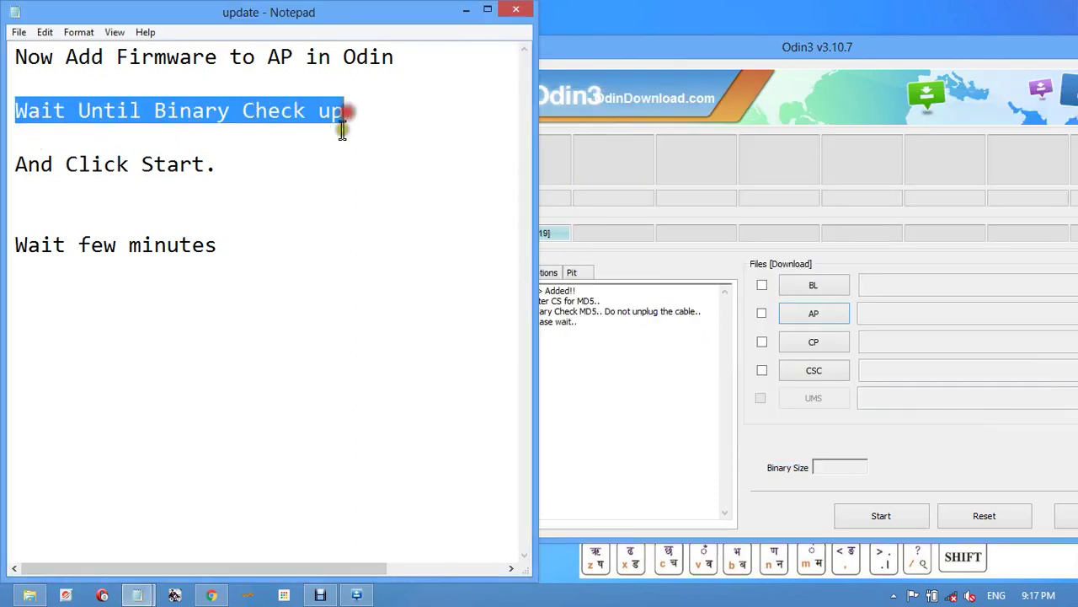
pyautogui.click(311, 168)
pyautogui.click(706, 51)
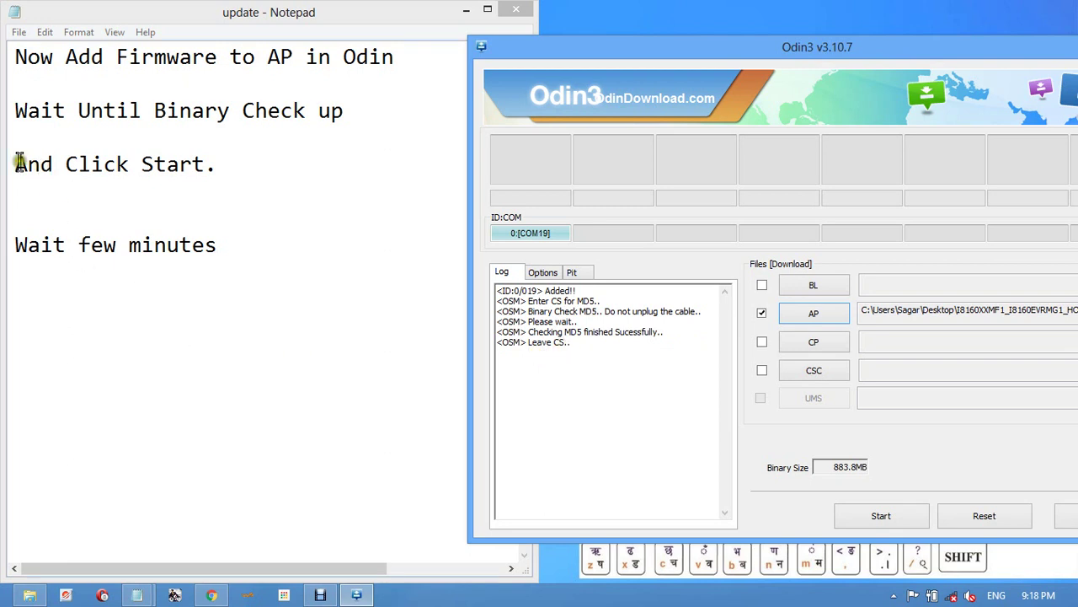
# Highlight the "And Click Start." note, start flashing the loaded firmware in Odin3, and reposition its window beside the note.
pyautogui.moveTo(17, 163); pyautogui.dragTo(217, 165)
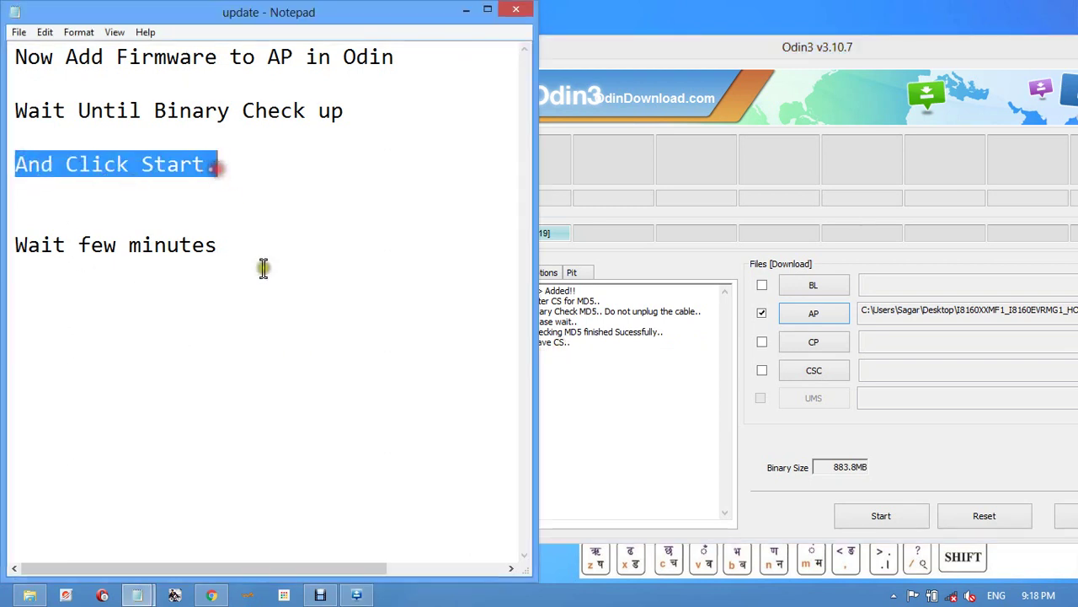
pyautogui.click(263, 268)
pyautogui.click(882, 516)
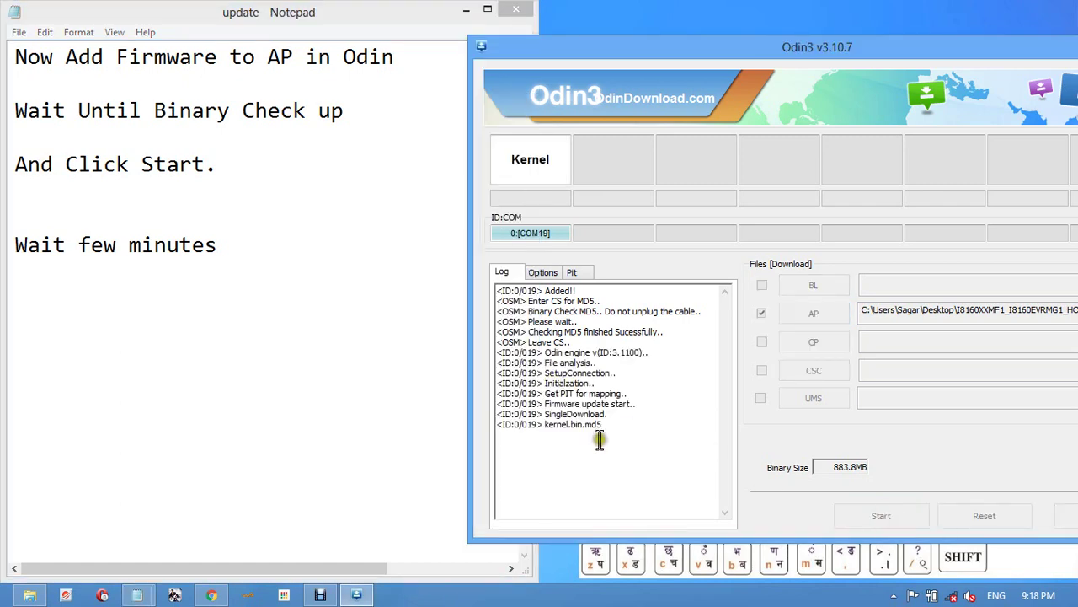
pyautogui.moveTo(684, 48); pyautogui.dragTo(503, 25)
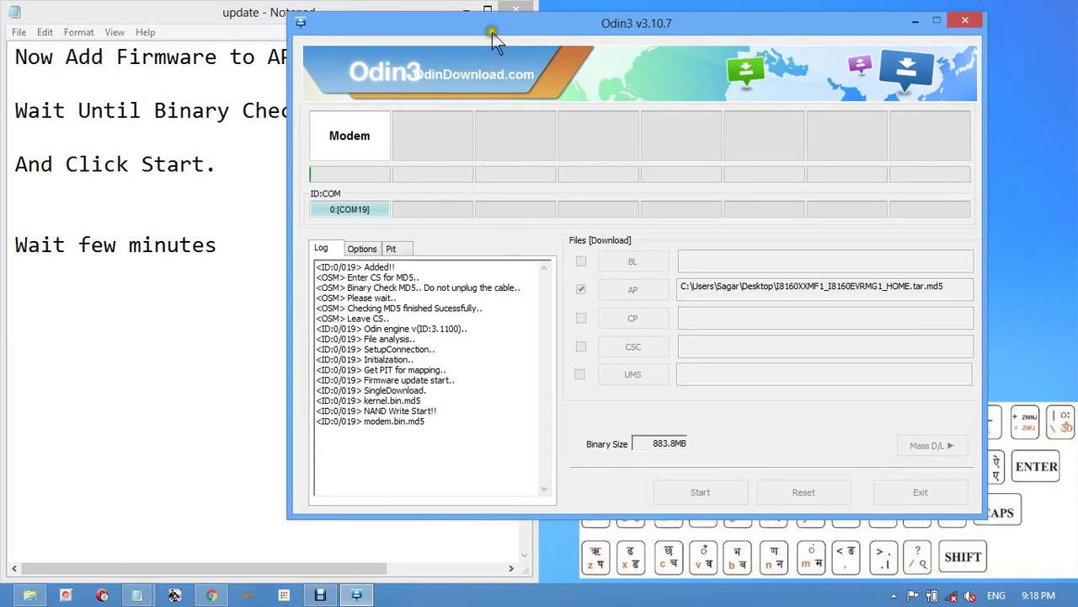
pyautogui.moveTo(495, 29); pyautogui.dragTo(700, 38)
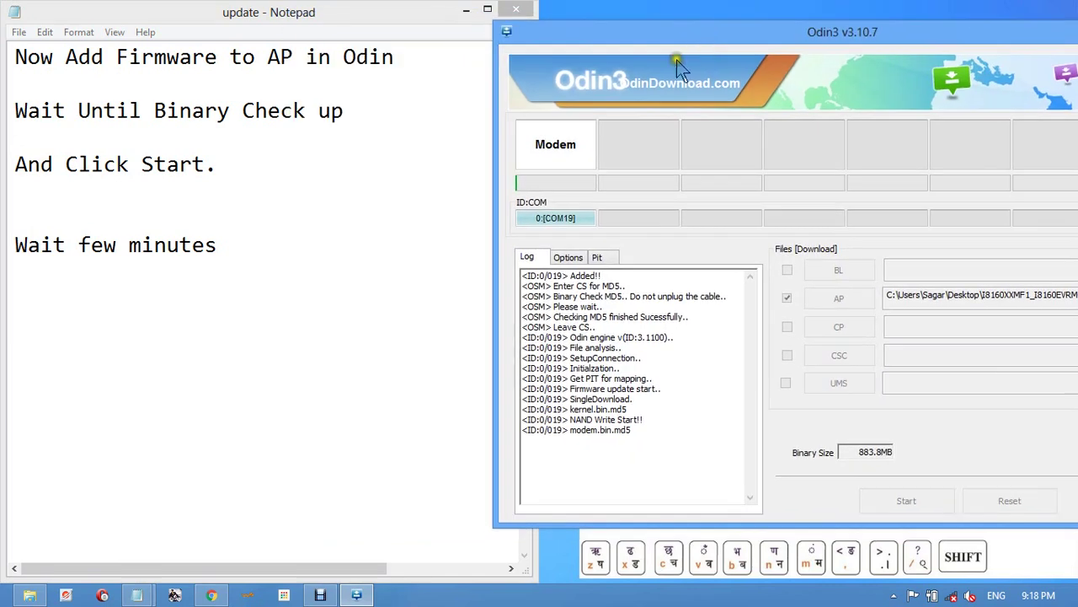
# Add the line "The Process Begun" to the update note, followed by a "Visit" line with the blog's web address.
pyautogui.click(95, 326)
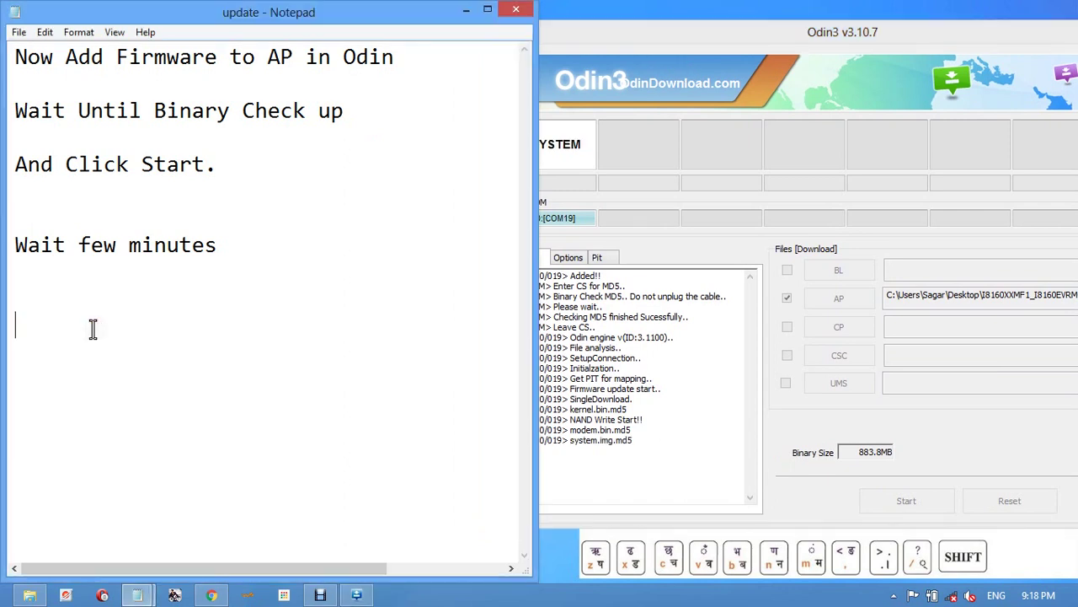
pyautogui.write('The Proc')
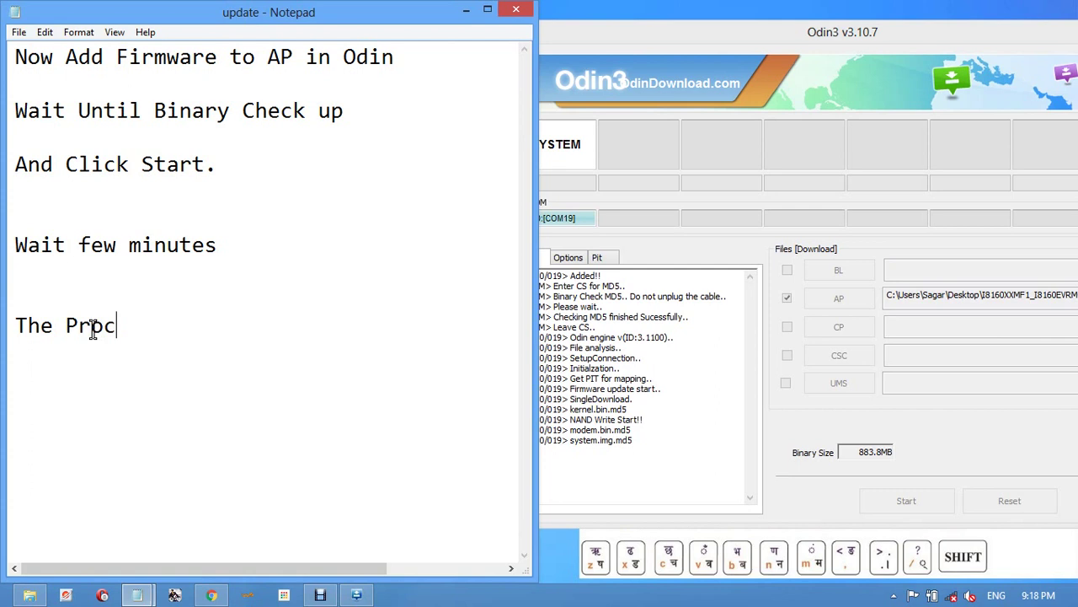
pyautogui.write('ess Begun')
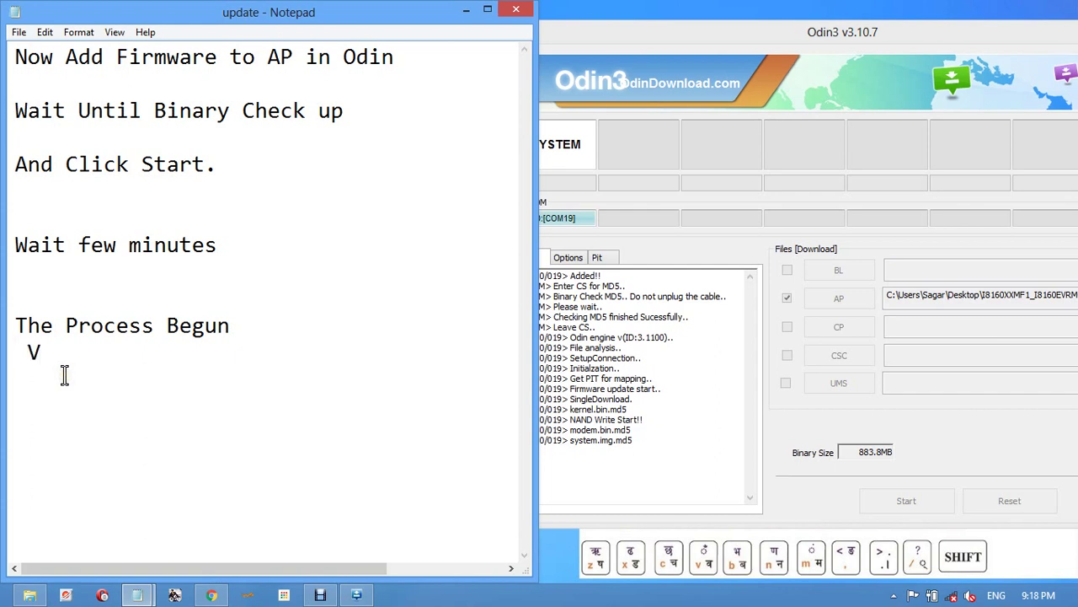
pyautogui.write('it www')
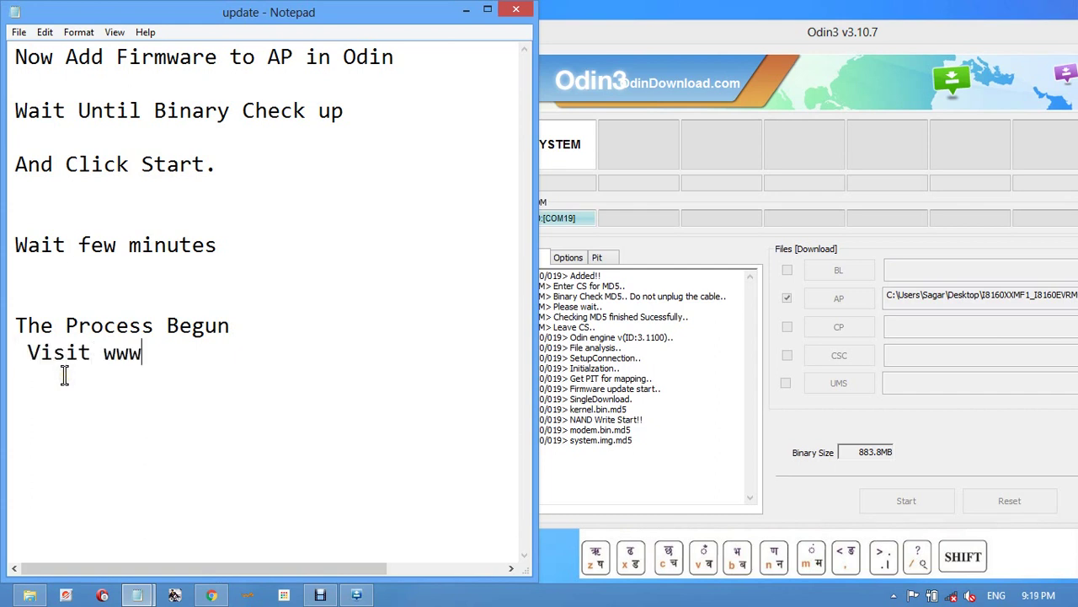
pyautogui.write('.amrit')
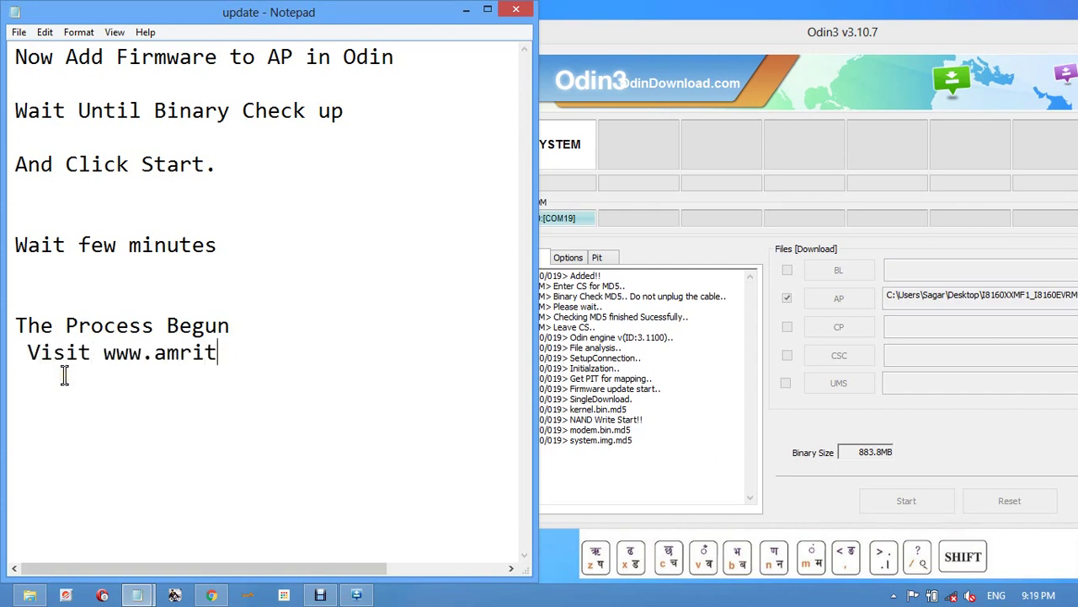
pyautogui.write('devkota.c')
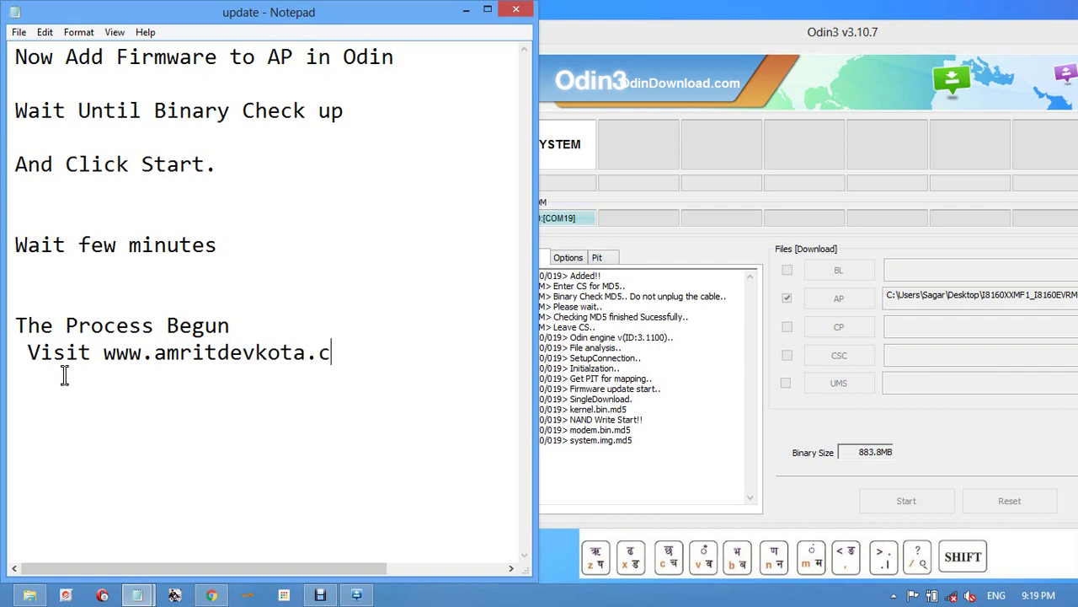
pyautogui.write('om.np')
pyautogui.press('Return')
# Switch to Chrome and look through the blog's home page, its address and its post list, then minimize the browser.
pyautogui.click(466, 9)
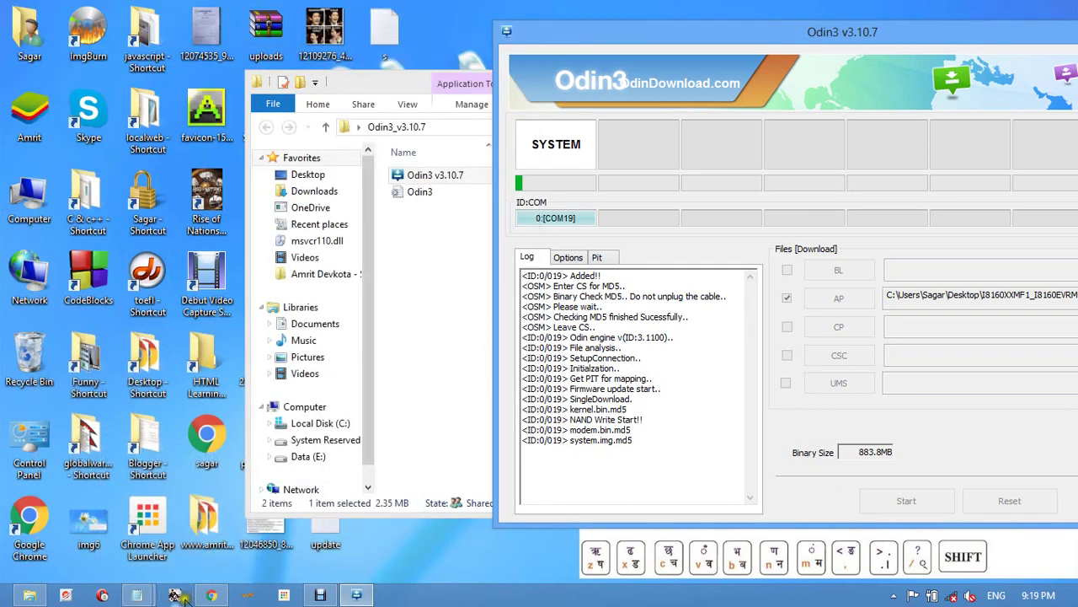
pyautogui.click(211, 594)
pyautogui.scroll(15, 167, 138)
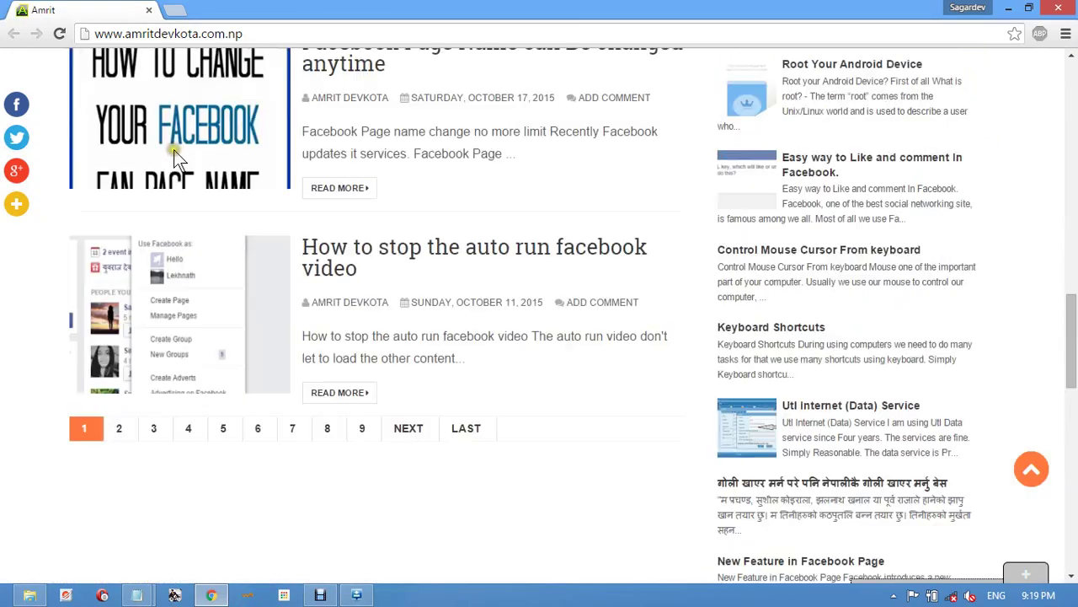
pyautogui.scroll(10, 176, 154)
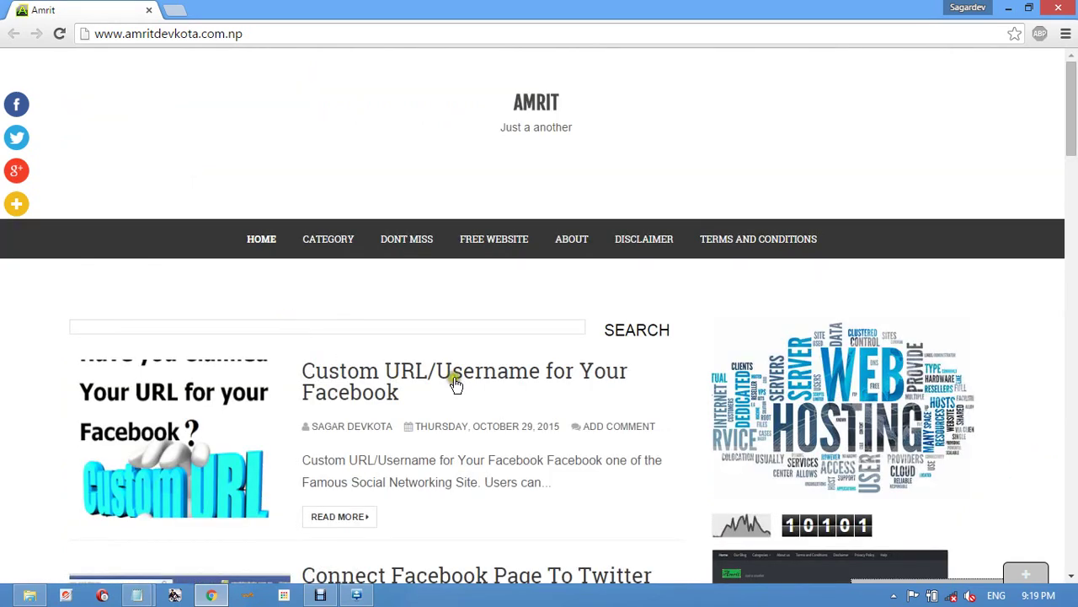
pyautogui.scroll(-3, 505, 447)
pyautogui.scroll(3, 396, 337)
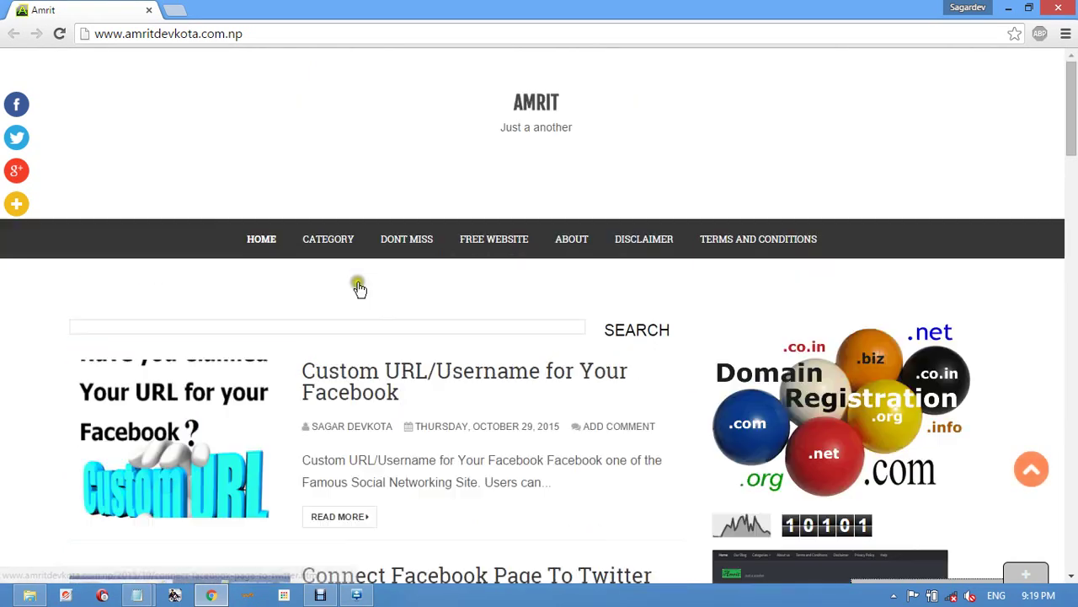
pyautogui.click(232, 33)
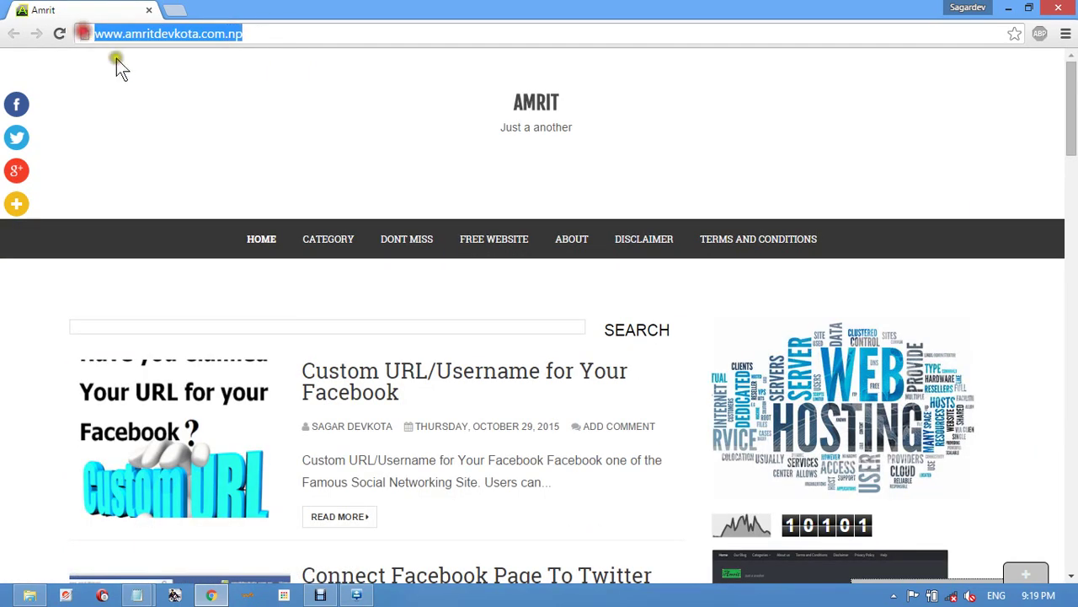
pyautogui.click(165, 93)
pyautogui.scroll(-15, 481, 346)
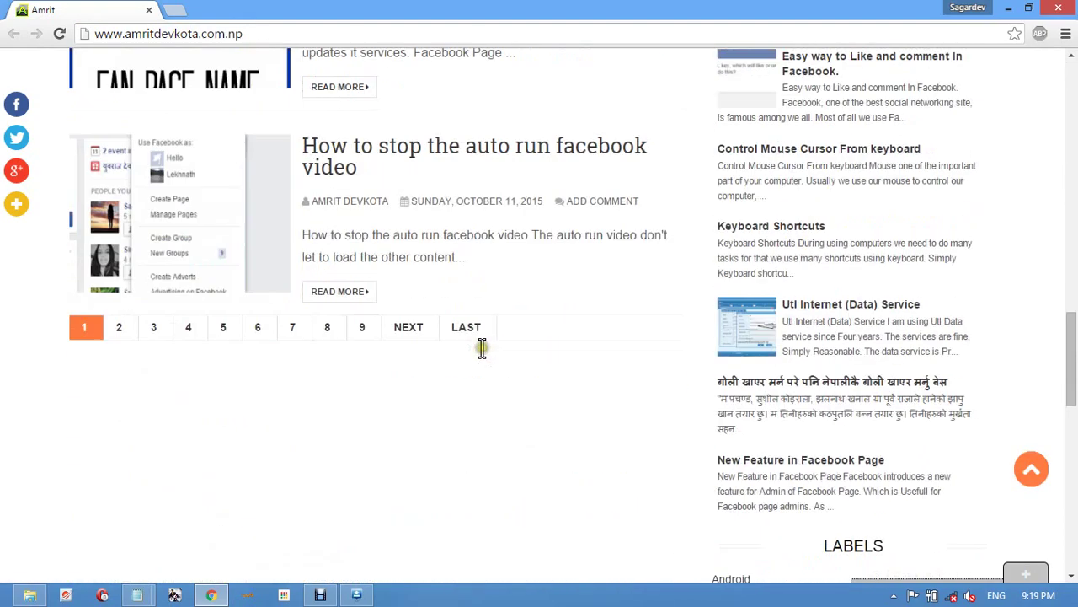
pyautogui.scroll(-4, 482, 348)
pyautogui.click(1009, 8)
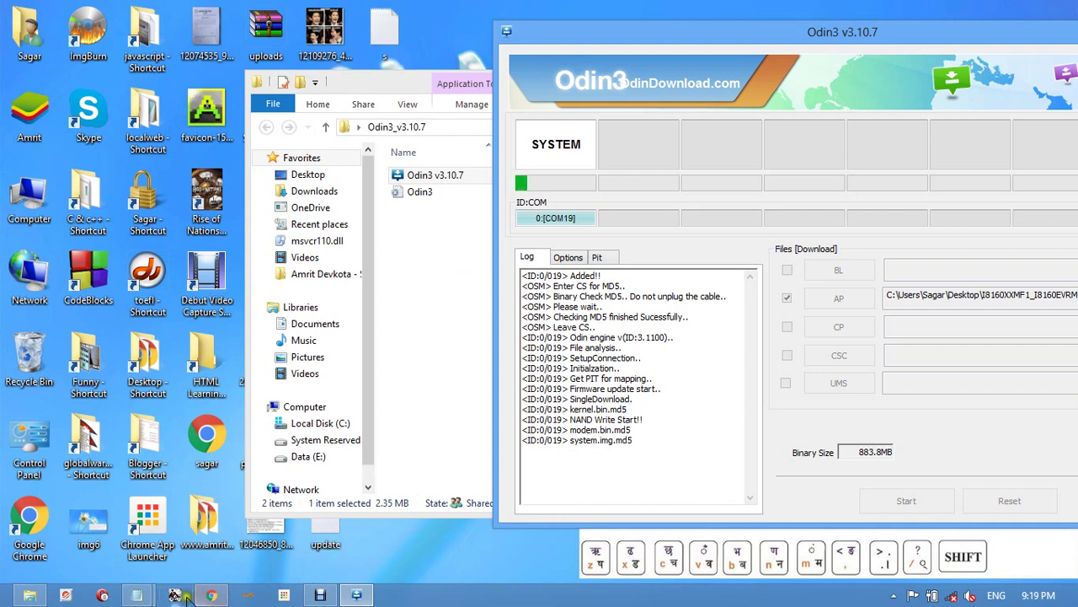
# Reopen the update note and add the lines "Let The Video BE Paushed" and "Will Resume Again" below the web address.
pyautogui.moveTo(137, 595)
pyautogui.click(111, 521)
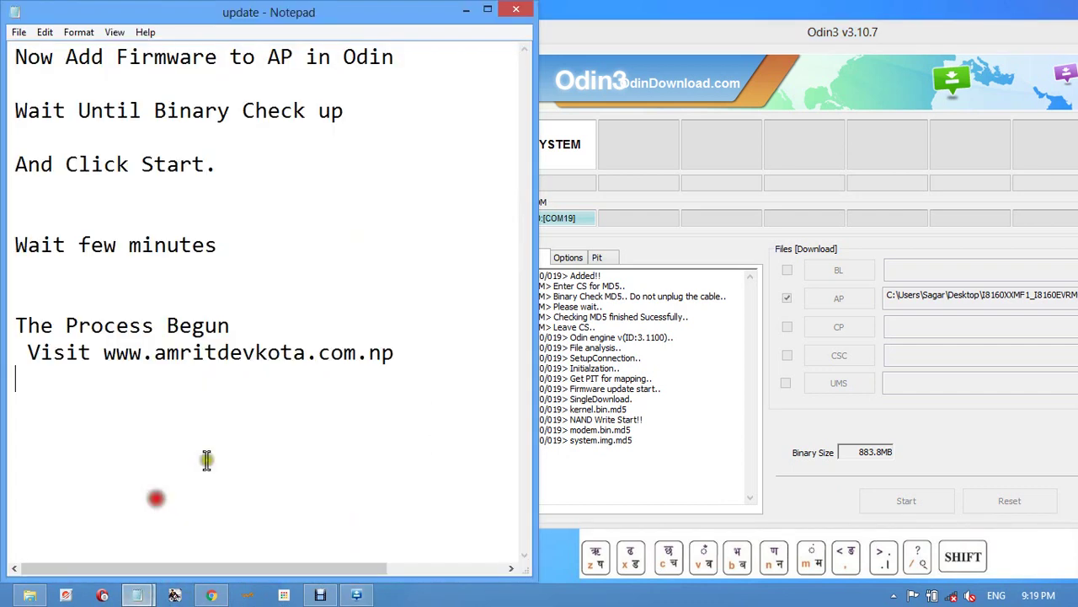
pyautogui.press('Return')
pyautogui.press('Return')
pyautogui.write('Let The Video BE Paushed')
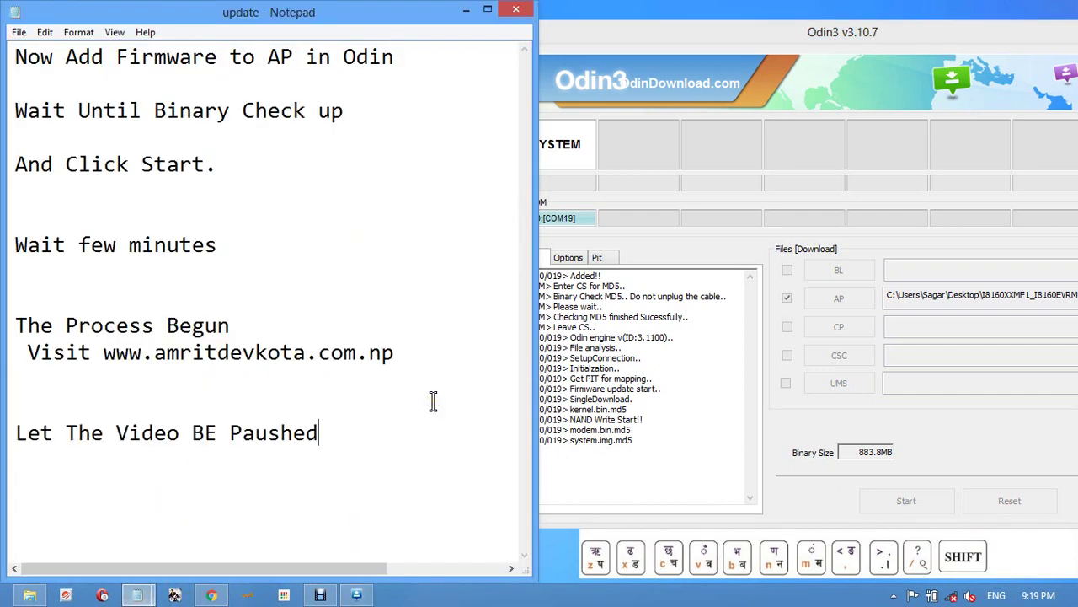
pyautogui.moveTo(333, 433); pyautogui.dragTo(12, 439)
pyautogui.click(344, 435)
pyautogui.write('Will Res')
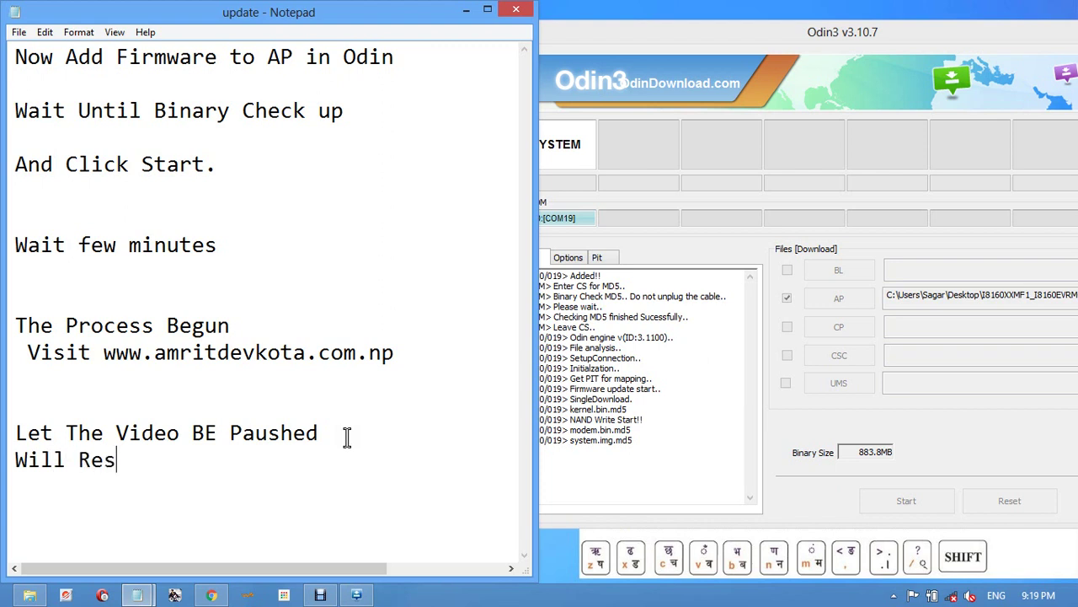
pyautogui.write('ume Ag')
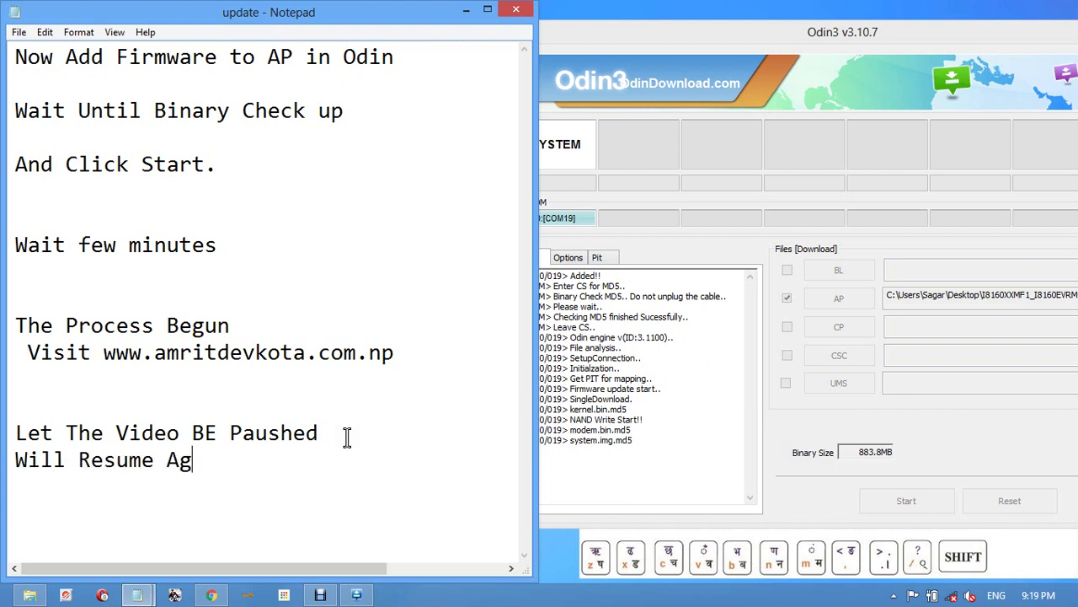
pyautogui.write('ain')
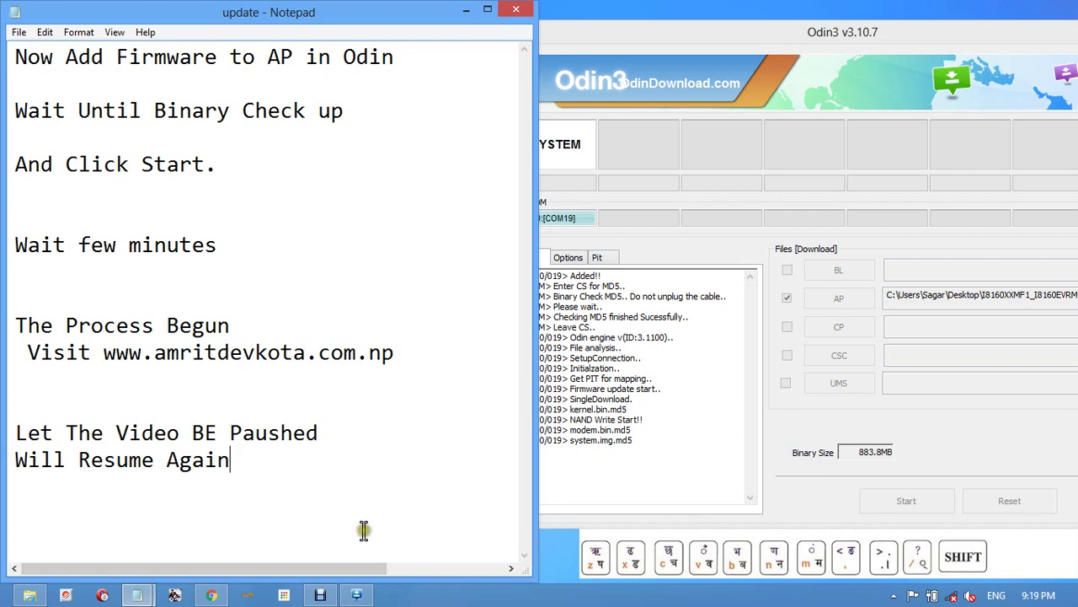
# Switch to Debut Video Capture, pause the screen recording, resume it, and minimize the recorder.
pyautogui.click(320, 595)
pyautogui.click(375, 536)
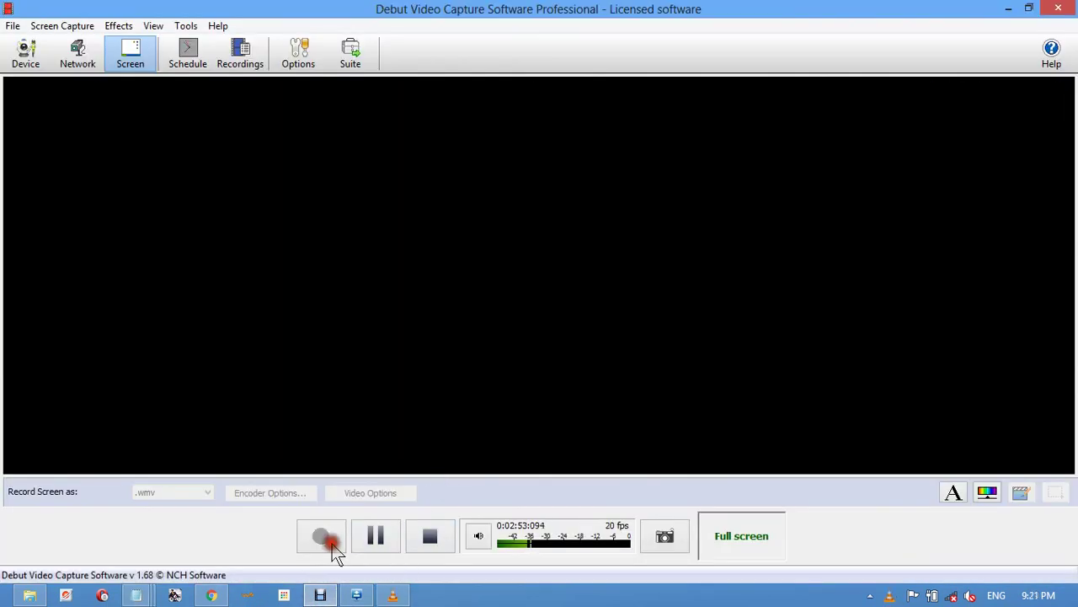
pyautogui.click(1008, 8)
# Highlight the "View From Mobile" note and view the phone's live camera feed in VLC media player.
pyautogui.moveTo(454, 193); pyautogui.dragTo(131, 190)
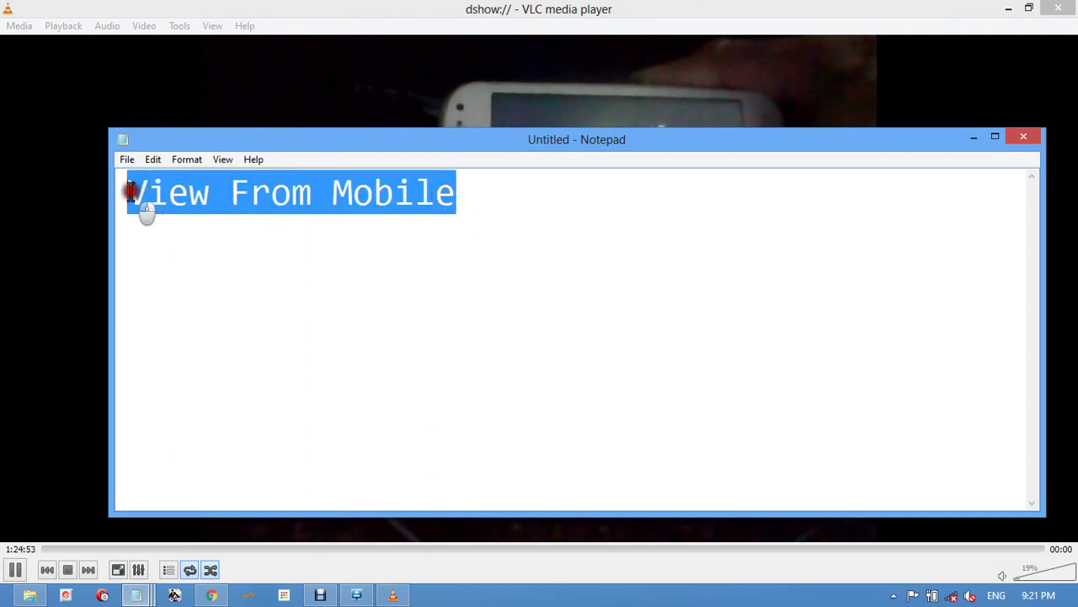
pyautogui.click(223, 118)
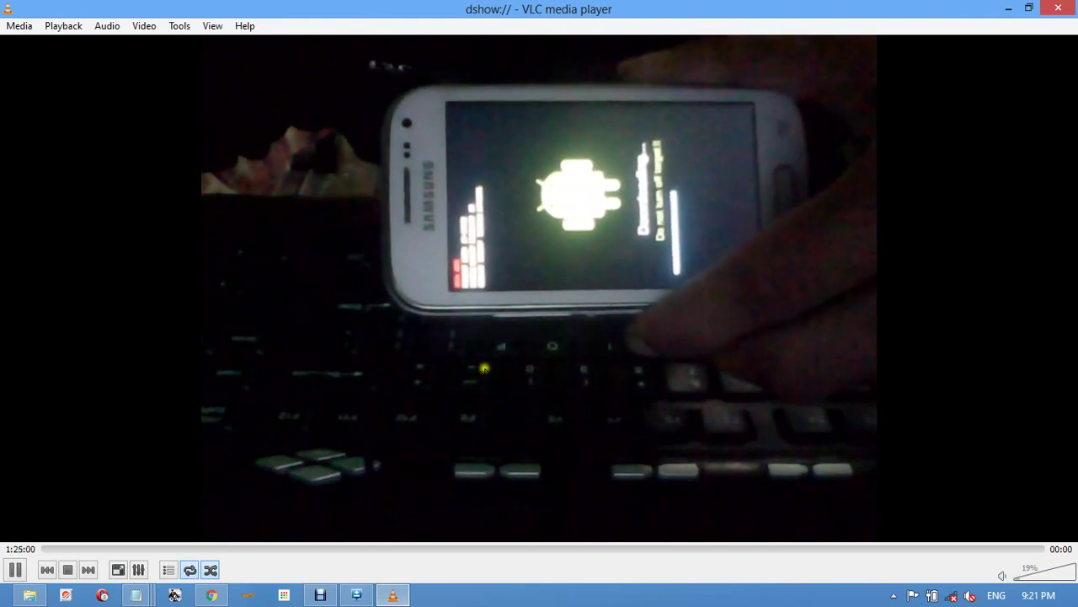
# Return to Debut Video Capture, pause the screen recording during the flash, and resume it.
pyautogui.click(247, 595)
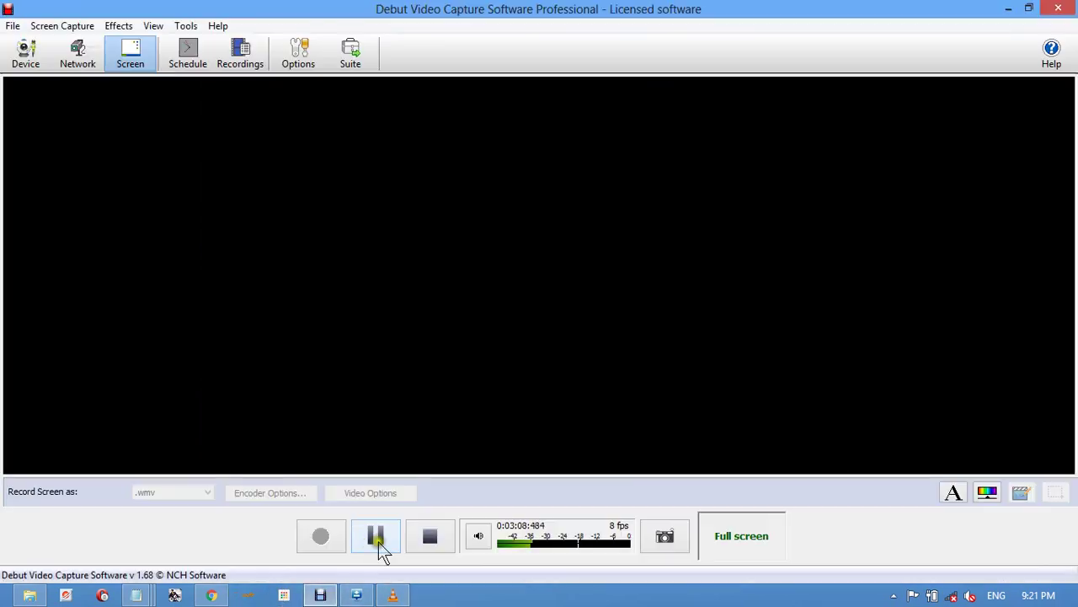
pyautogui.click(376, 536)
pyautogui.click(325, 551)
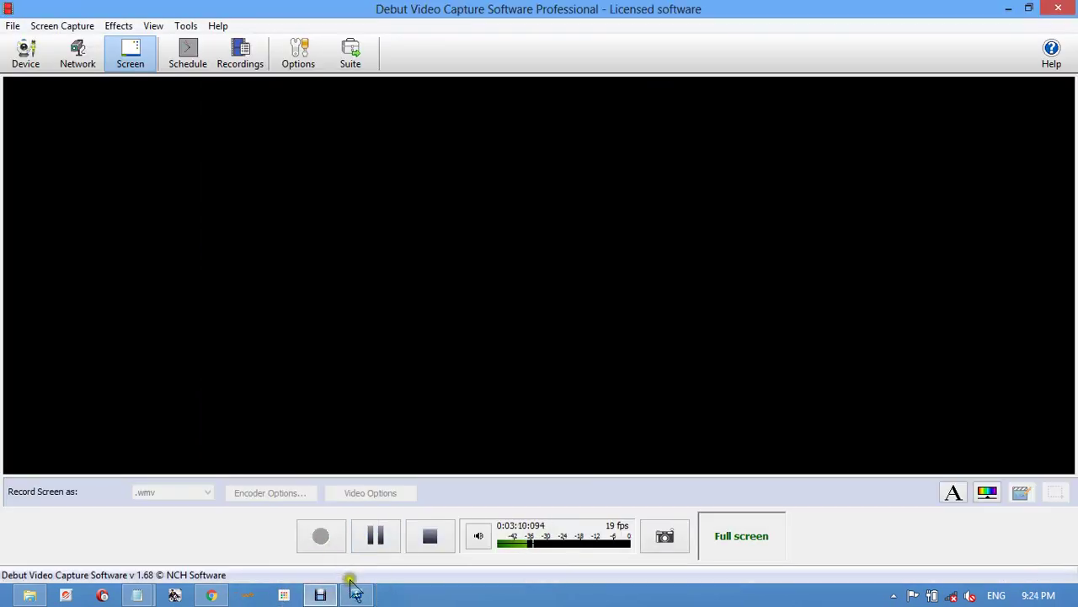
# Switch to Odin3 and highlight "All threads completed." in the log, and pause and resume the recording in Debut Video Capture.
pyautogui.click(357, 594)
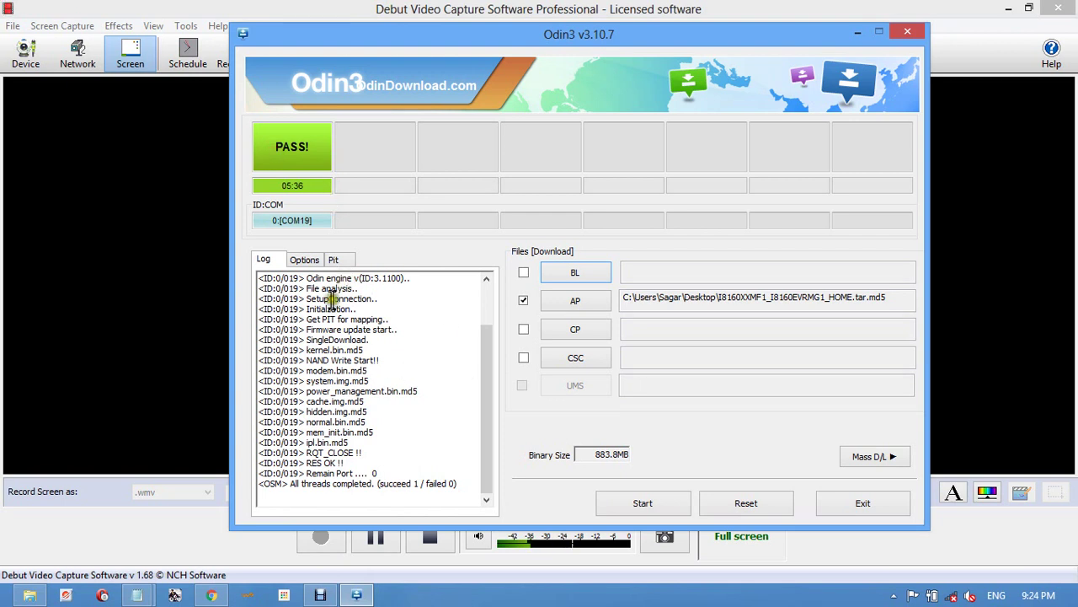
pyautogui.moveTo(289, 484); pyautogui.dragTo(377, 488)
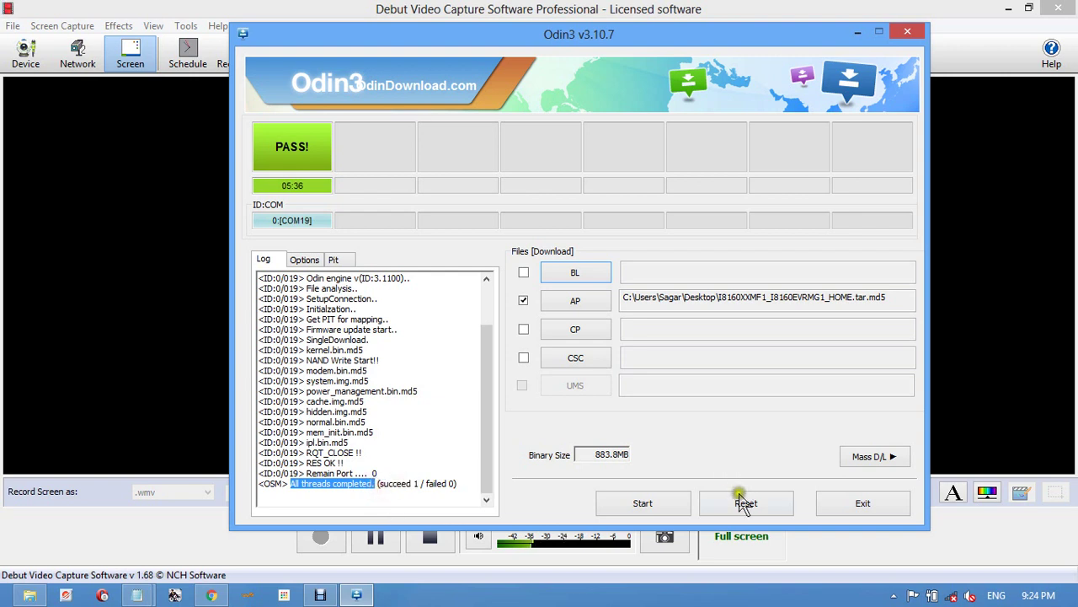
pyautogui.click(223, 538)
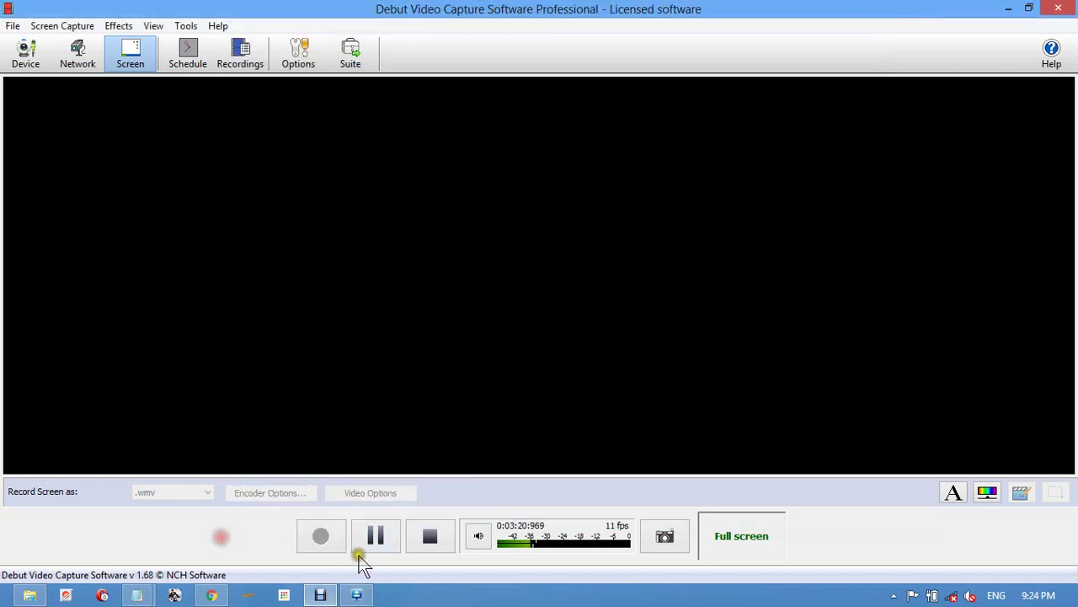
pyautogui.click(321, 539)
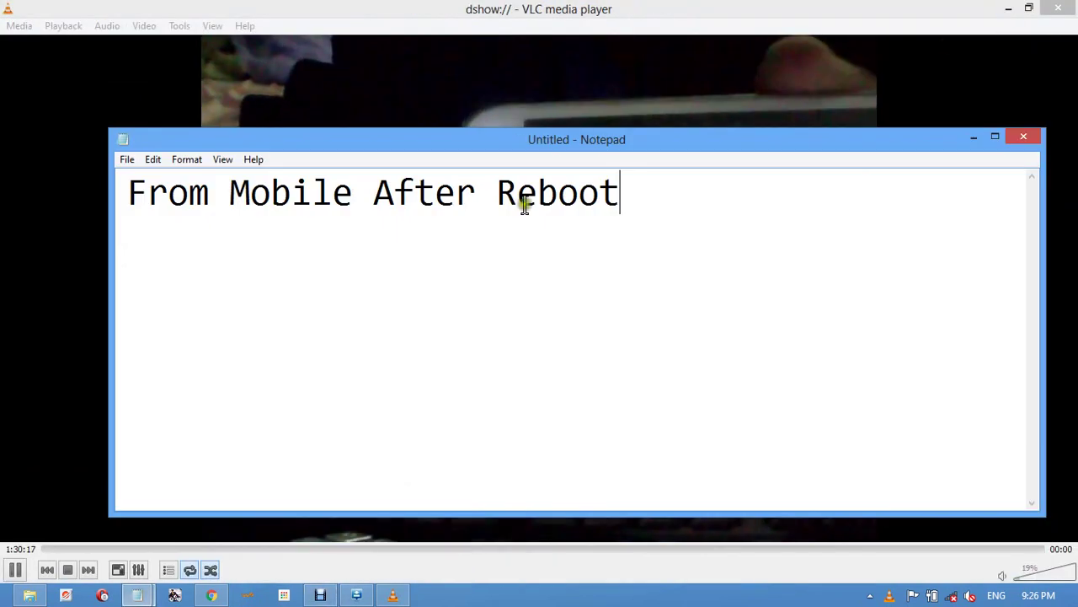
# Highlight the "From Mobile After Reboot" note and minimize it to view the phone's live camera feed in VLC media player.
pyautogui.moveTo(659, 209); pyautogui.dragTo(147, 202)
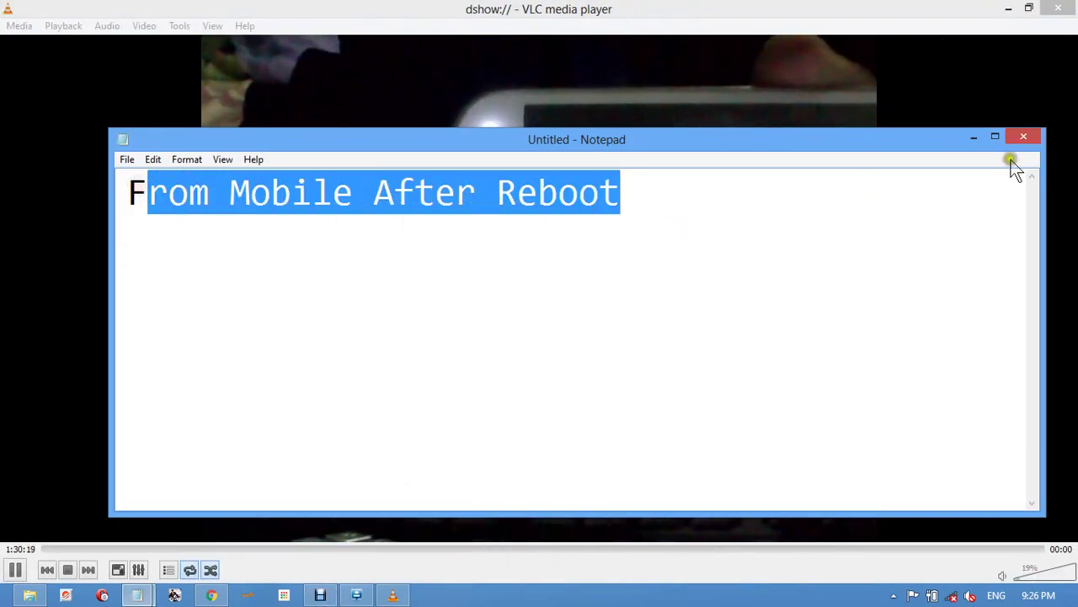
pyautogui.click(975, 138)
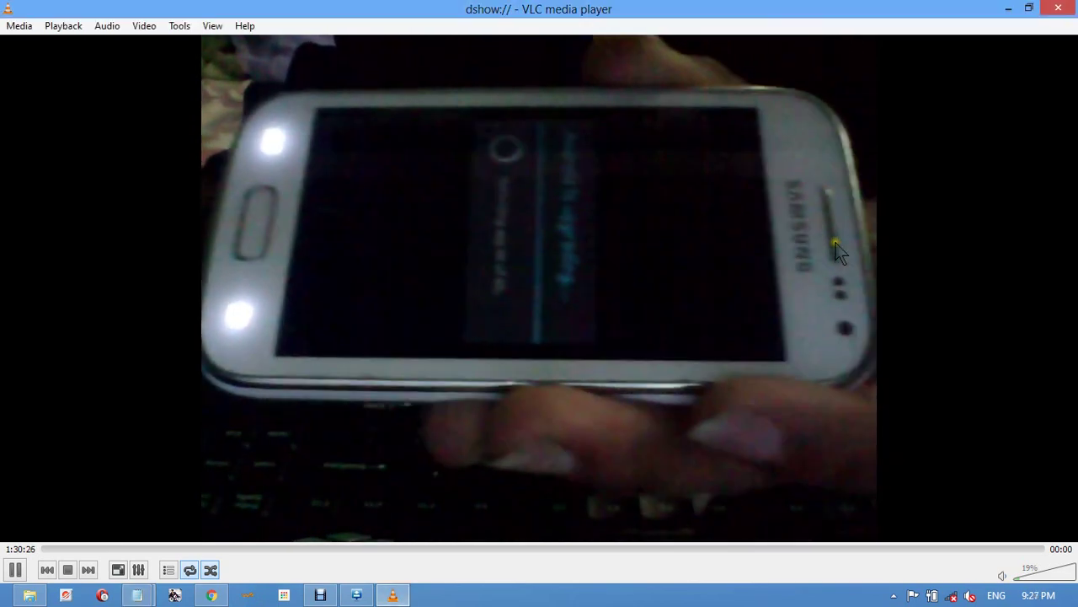
# Bring up Debut Video Capture, and reopen the untitled Notepad note to highlight its "Android Is Upgrading......" text.
pyautogui.click(320, 595)
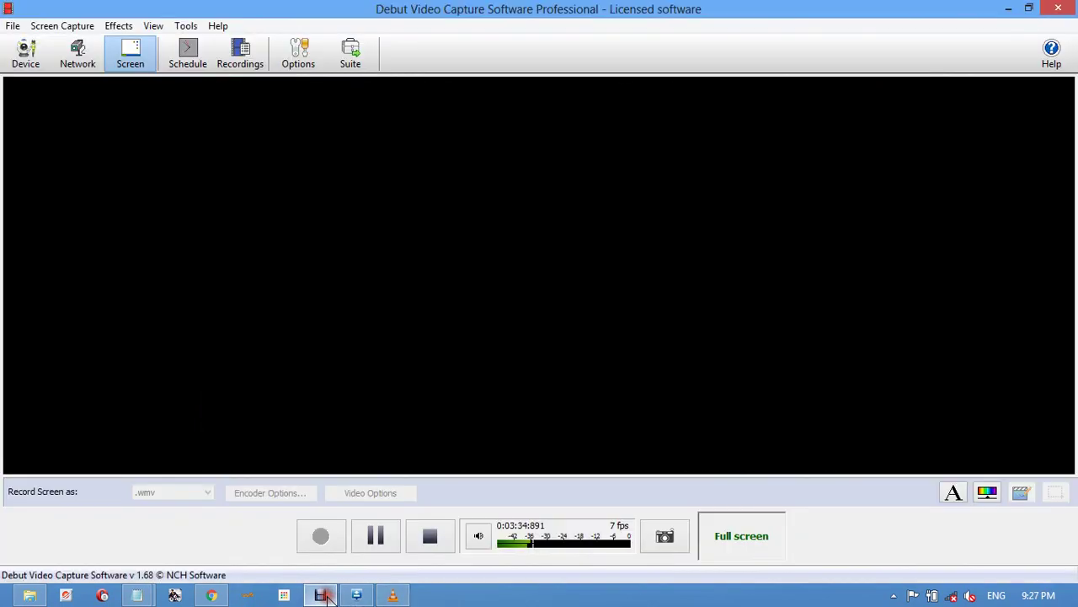
pyautogui.moveTo(131, 598)
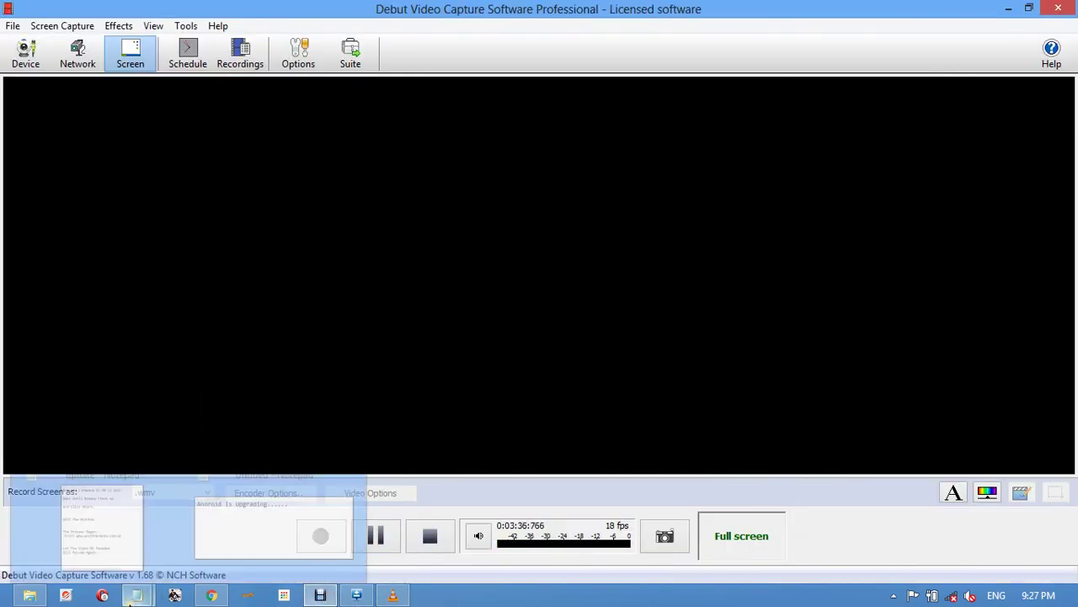
pyautogui.click(274, 527)
pyautogui.moveTo(666, 192); pyautogui.dragTo(139, 194)
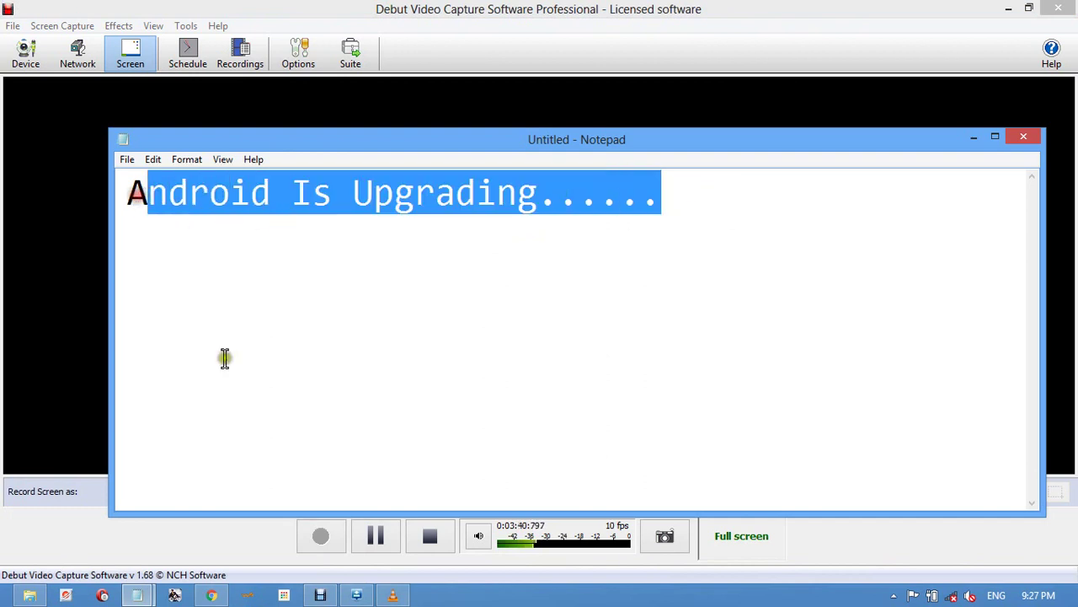
# Pause and resume the recording in Debut Video Capture, and minimize the recorder to reveal the phone's camera feed in VLC.
pyautogui.click(325, 537)
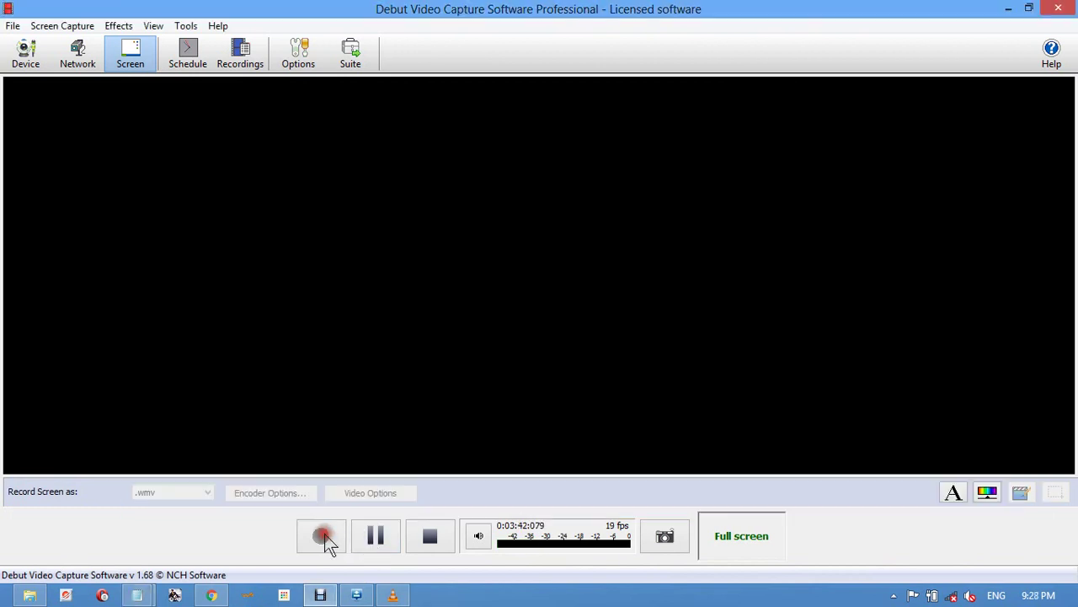
pyautogui.click(1009, 8)
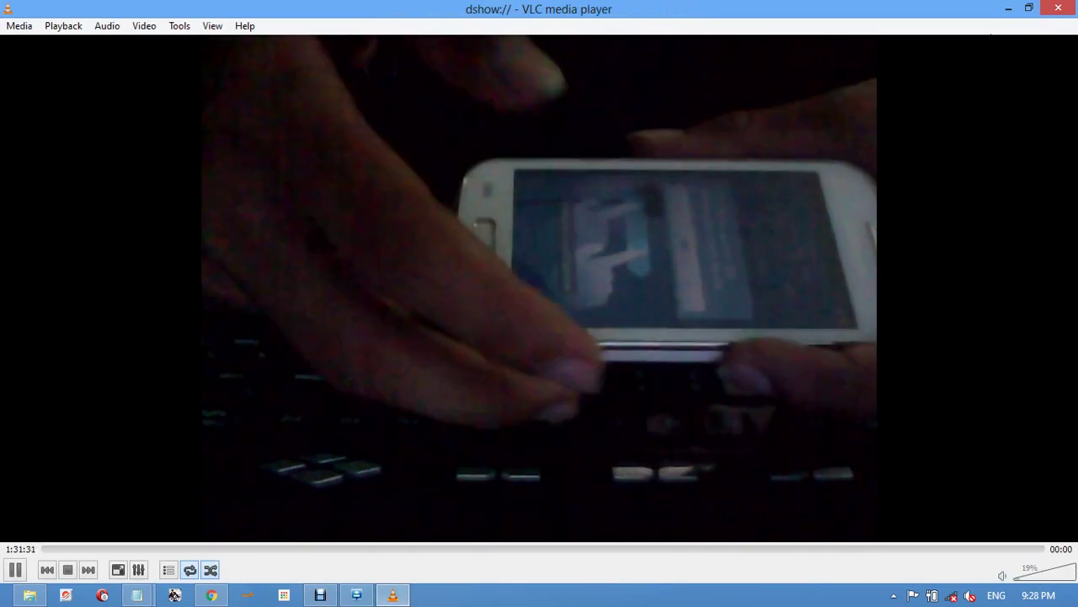